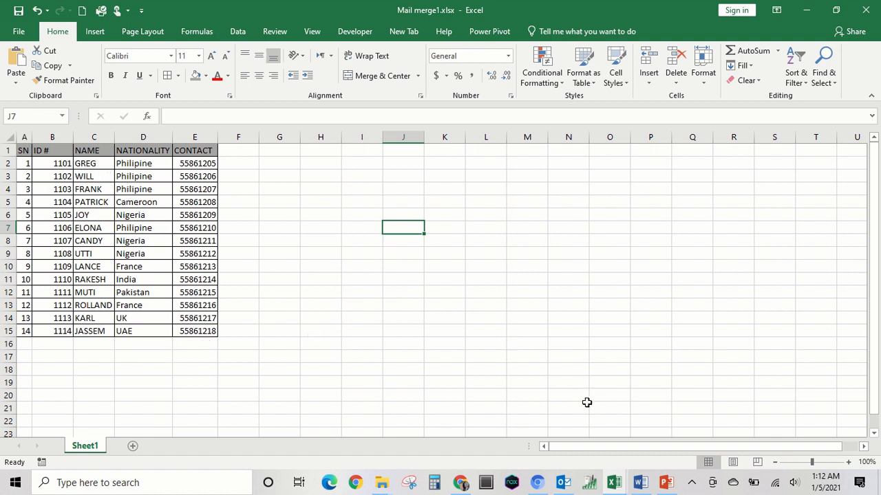
Step: Switch to Word, start a blank document and dismiss the document recovery list, keeping the recovered files for the next start
{"action": "left_click", "coordinate": [640, 484]}
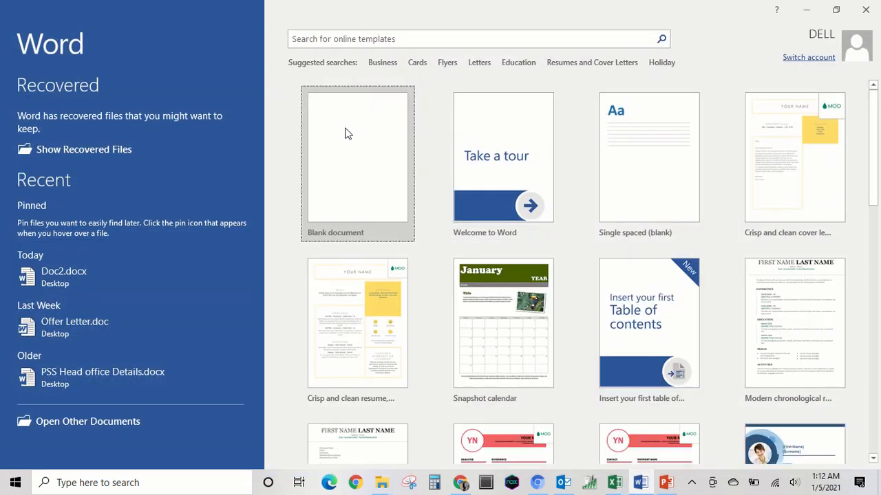
{"action": "left_click", "coordinate": [345, 145]}
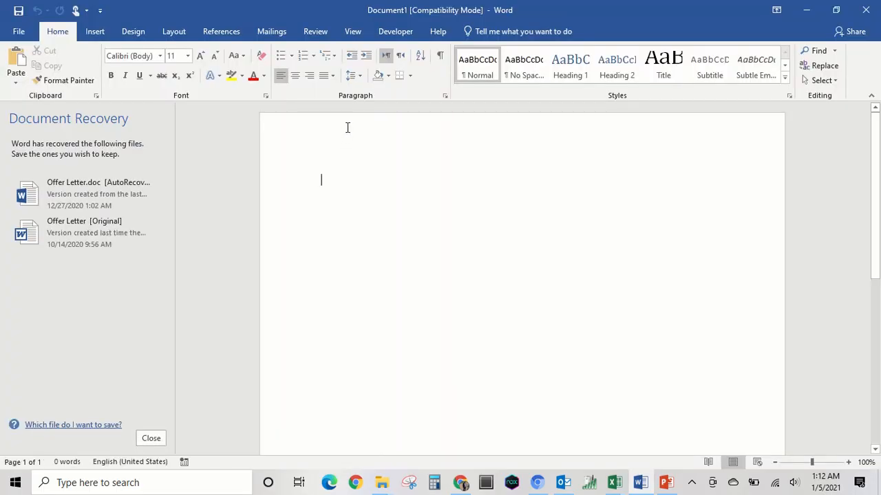
{"action": "left_click", "coordinate": [147, 440]}
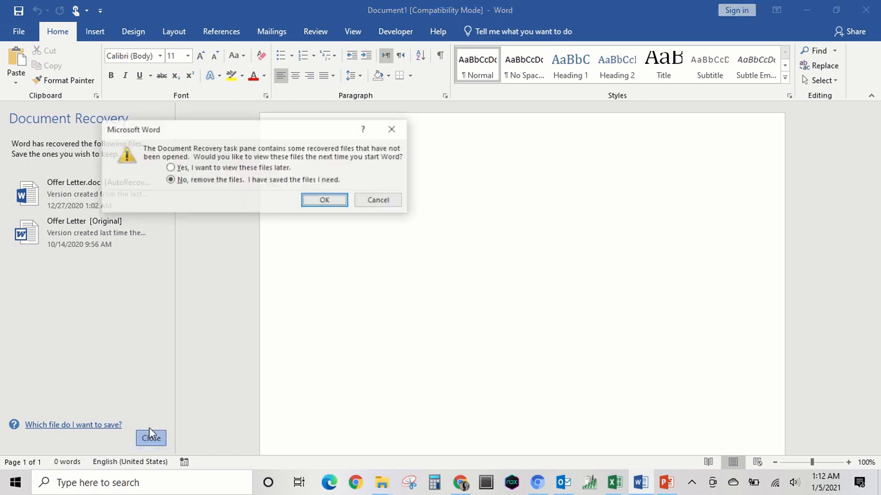
{"action": "left_click", "coordinate": [170, 167]}
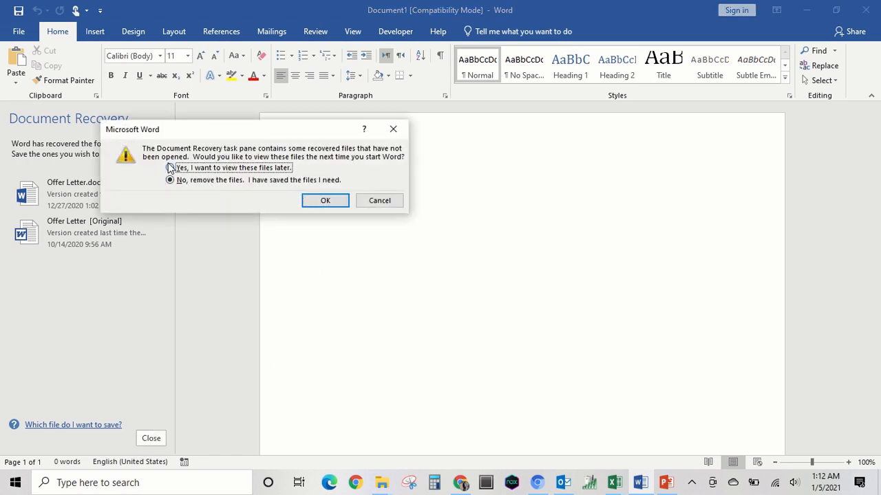
{"action": "left_click", "coordinate": [324, 201]}
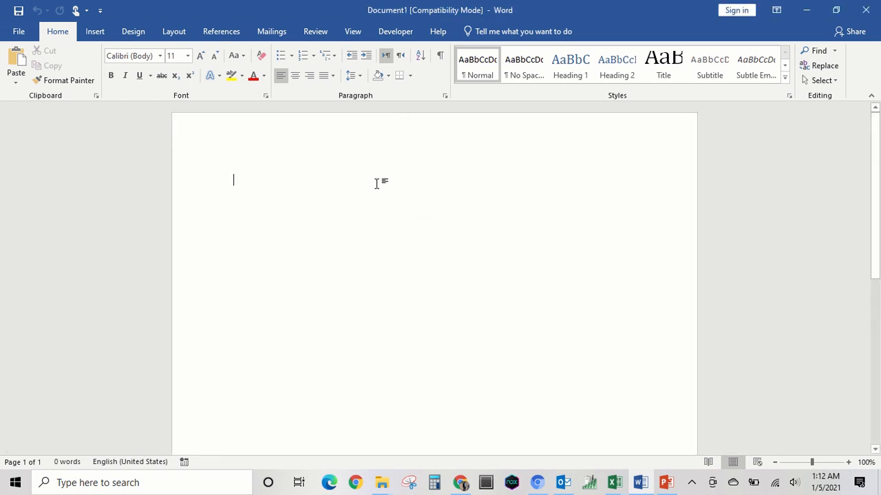
Step: Insert a 2x2 table at the start of the document and narrow its first column to roughly 30% of the table width
{"action": "left_click", "coordinate": [275, 32]}
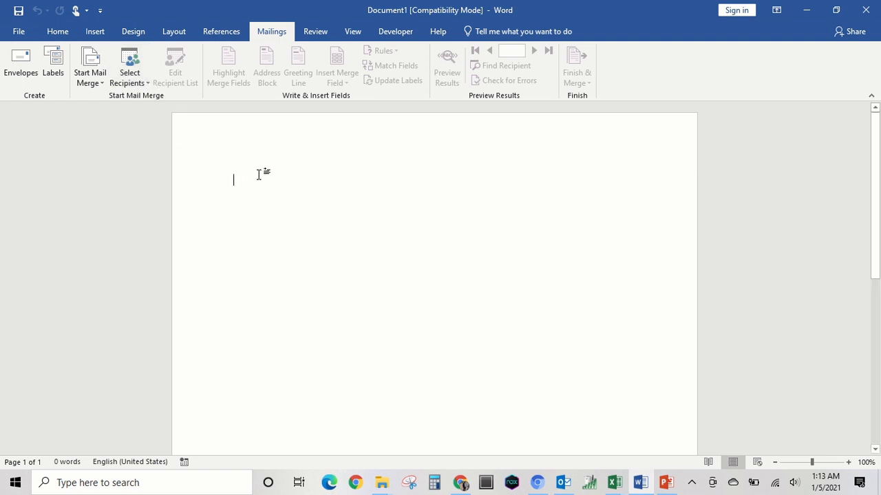
{"action": "left_click", "coordinate": [58, 32]}
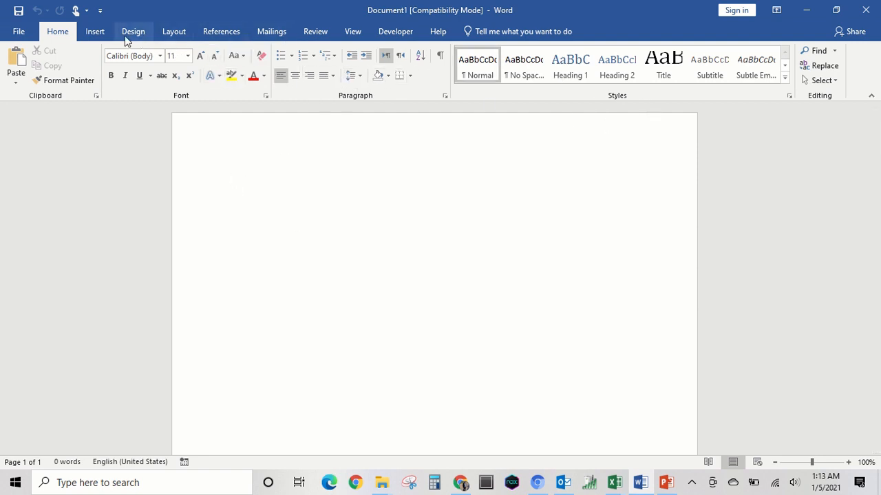
{"action": "left_click", "coordinate": [96, 32]}
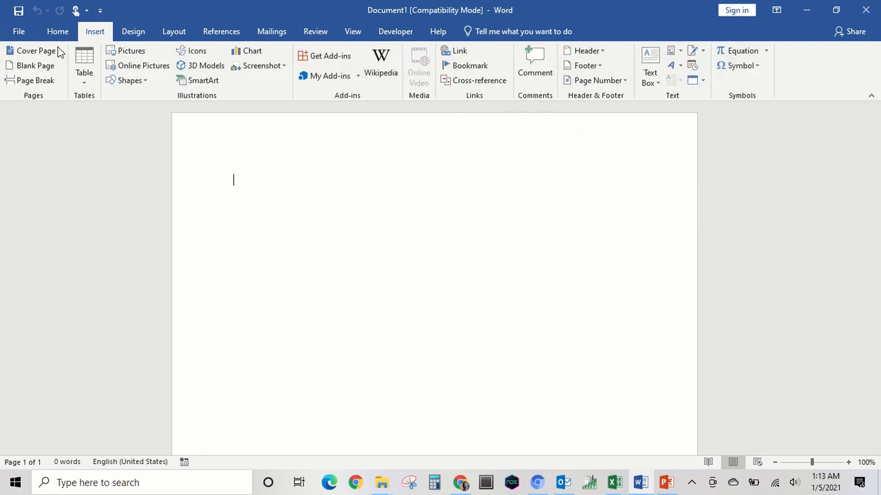
{"action": "left_click", "coordinate": [84, 55]}
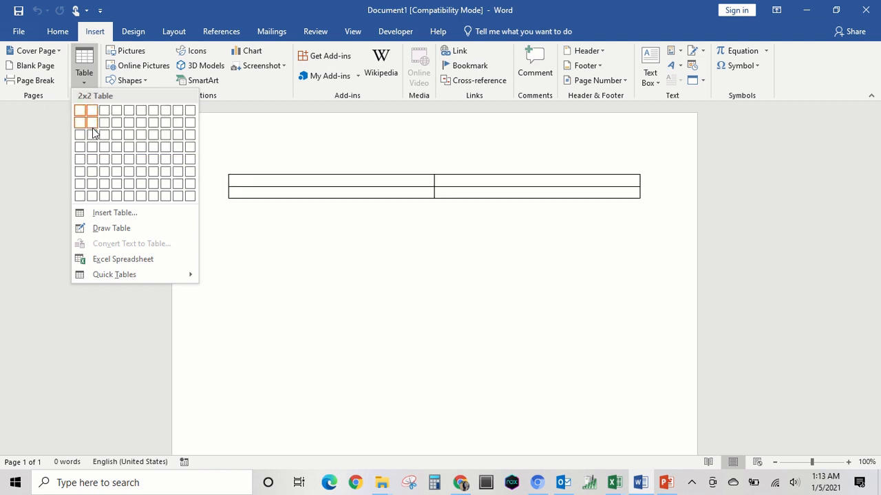
{"action": "left_click", "coordinate": [94, 122]}
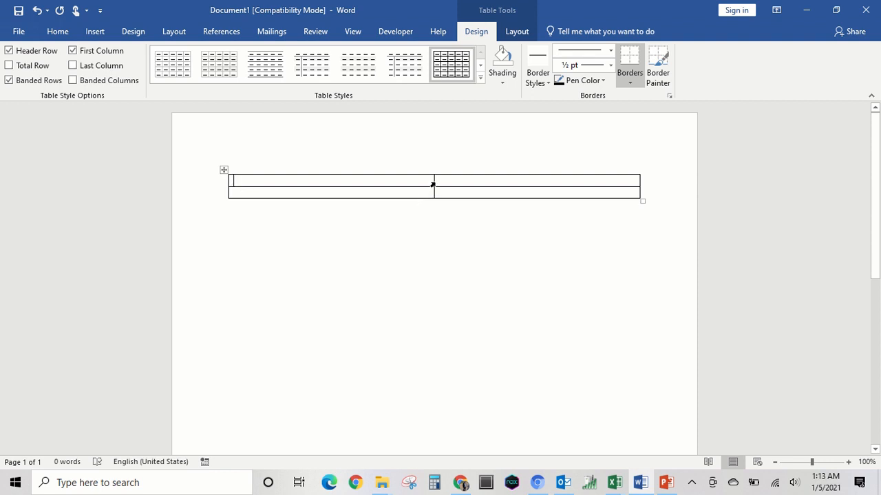
{"action": "left_click_drag", "start_coordinate": [434, 182], "coordinate": [349, 187]}
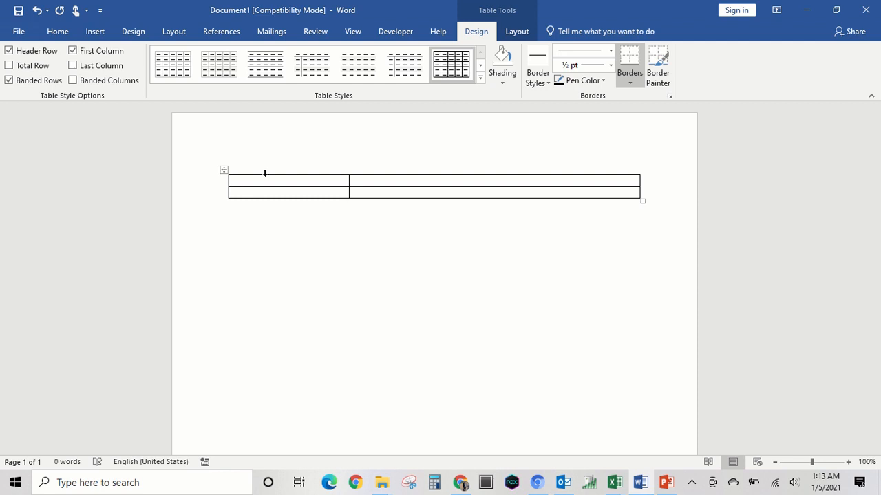
Step: Label the two first-column cells of the table ID and NAME
{"action": "type", "text": "ID"}
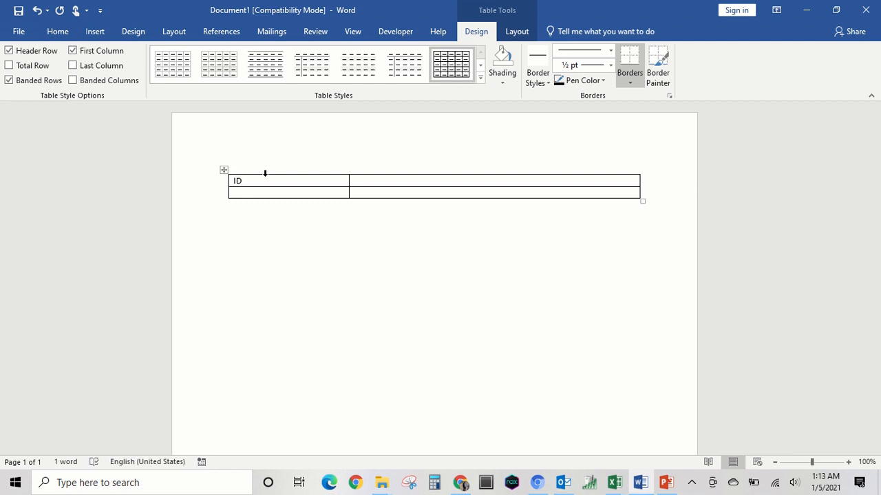
{"action": "left_click", "coordinate": [275, 193]}
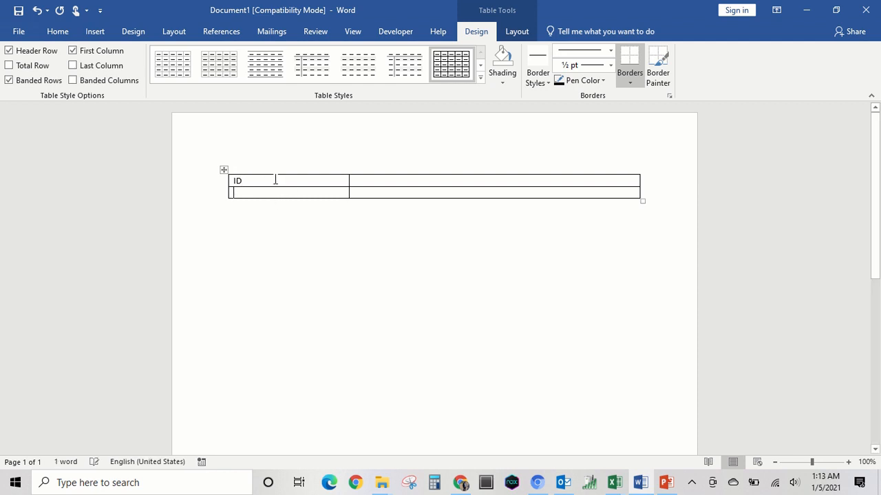
{"action": "type", "text": "NA"}
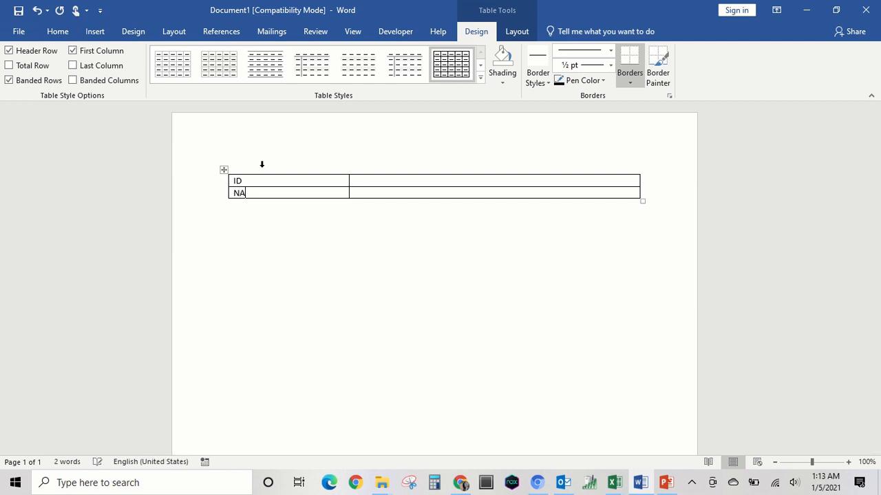
{"action": "type", "text": "ME"}
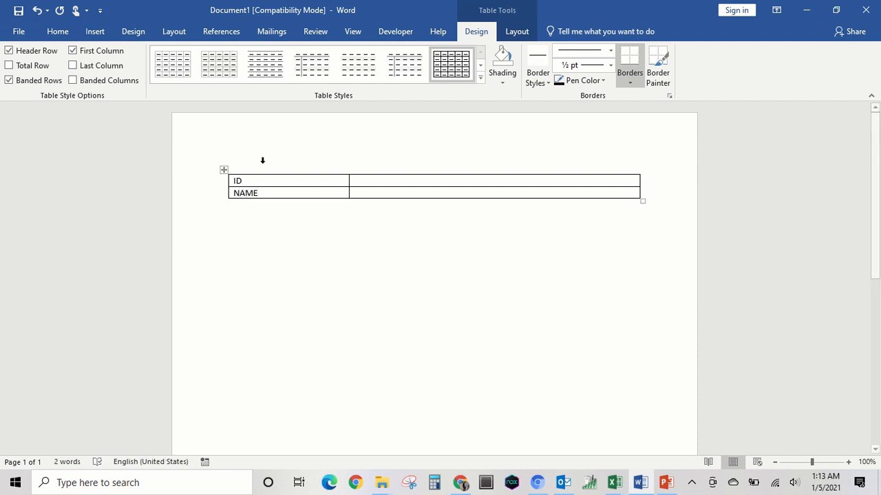
Step: Add two rows below NAME and label their first-column cells COUNTRY and CONTACT
{"action": "left_click", "coordinate": [644, 194]}
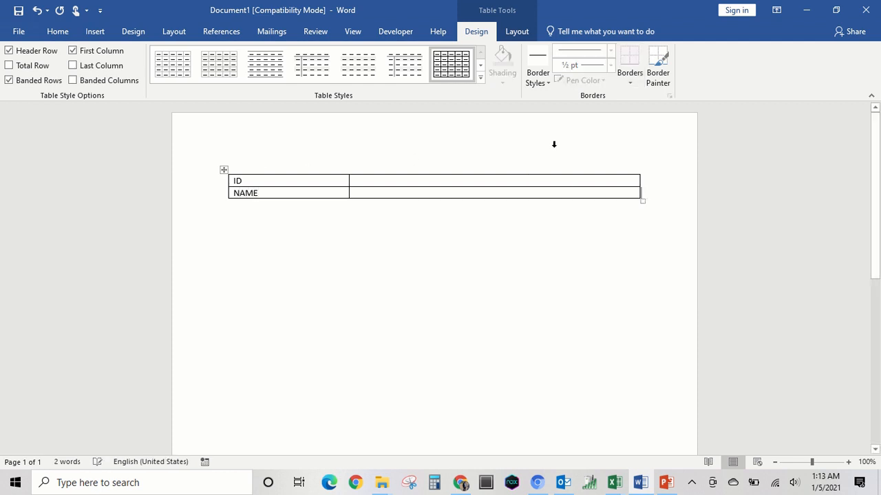
{"action": "key", "text": "Return"}
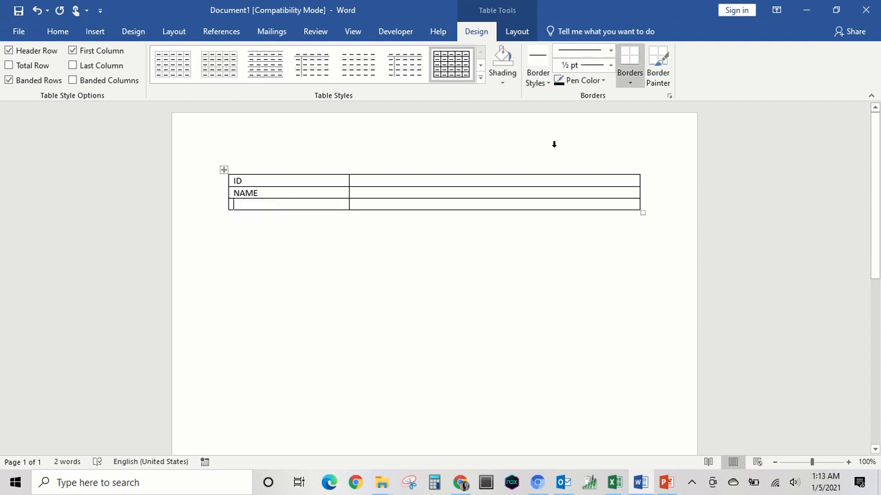
{"action": "type", "text": "COUN"}
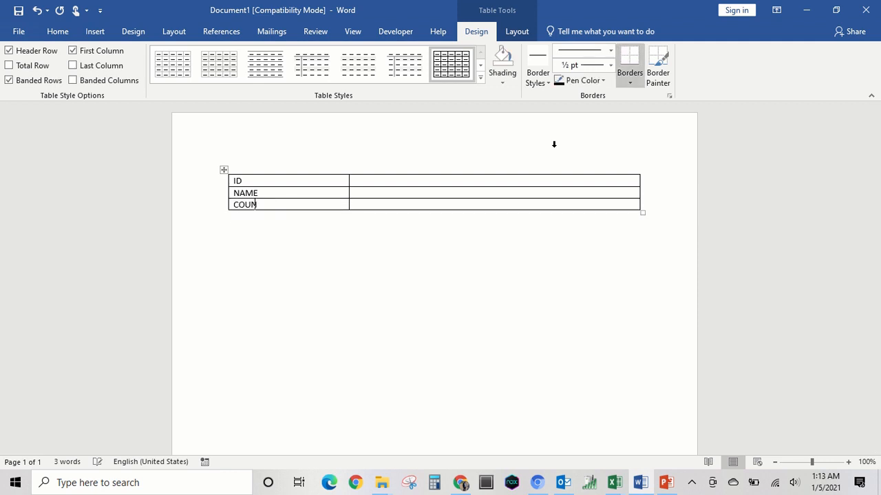
{"action": "type", "text": "TRY"}
{"action": "left_click", "coordinate": [649, 204]}
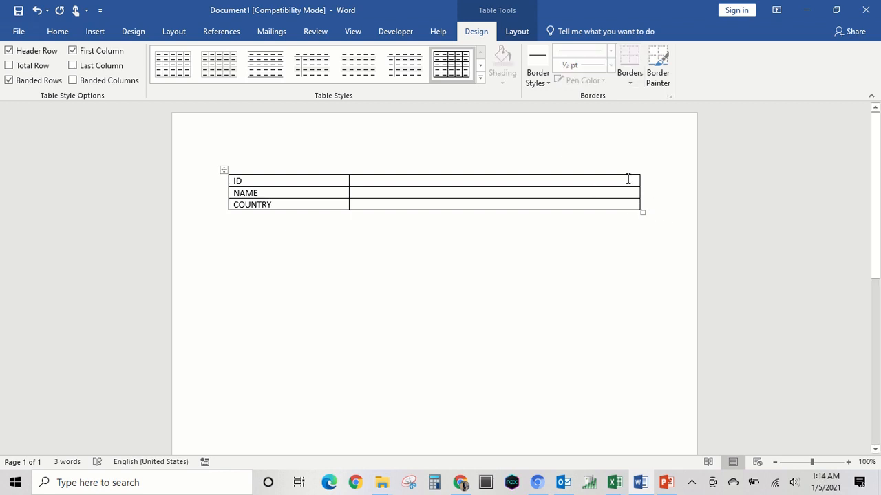
{"action": "key", "text": "Return"}
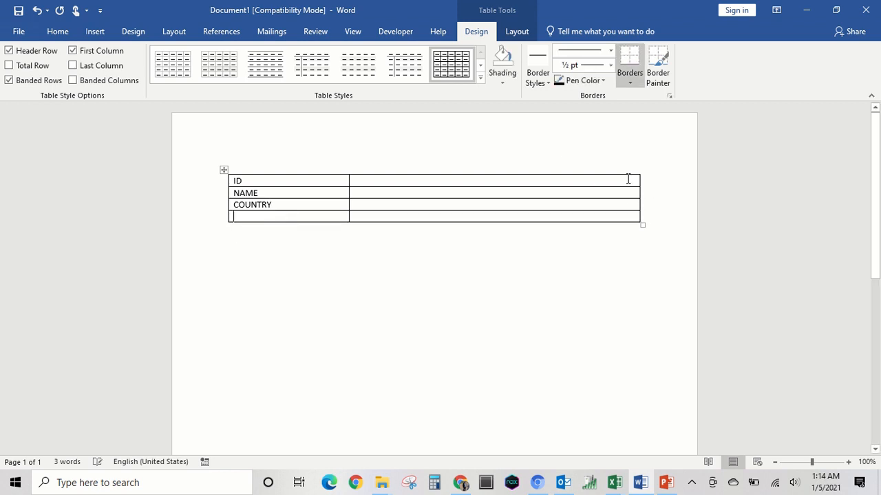
{"action": "type", "text": "CO"}
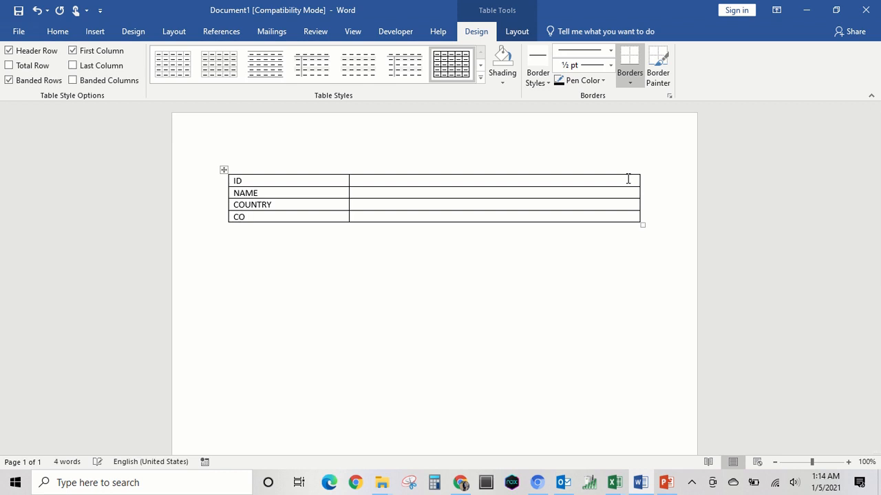
{"action": "type", "text": "NTACT"}
{"action": "left_click", "coordinate": [585, 238]}
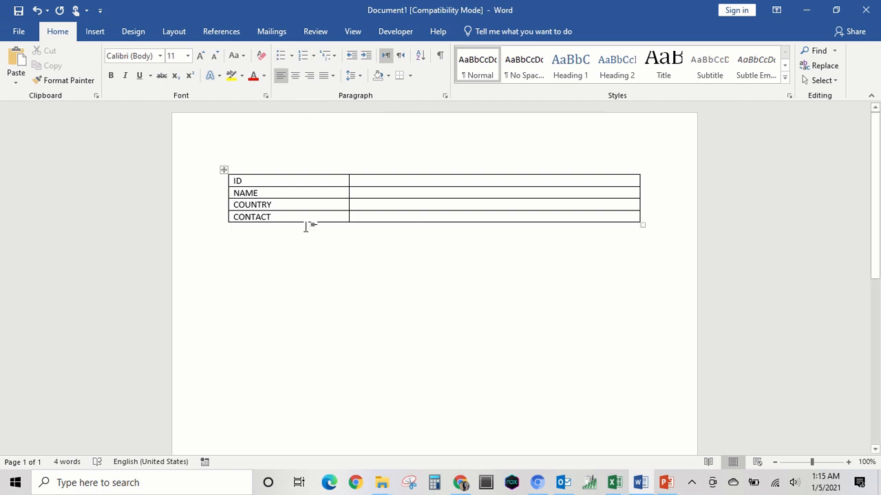
Step: Connect the document to an existing recipient list, using Sheet1$ of the Mail merge1 workbook in Desktop > Desktop > excel tuturial
{"action": "left_click", "coordinate": [363, 184]}
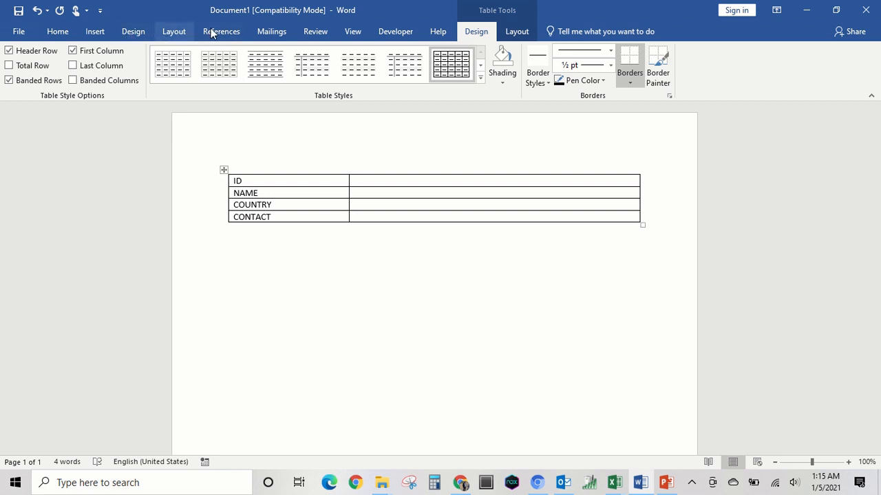
{"action": "left_click", "coordinate": [265, 31]}
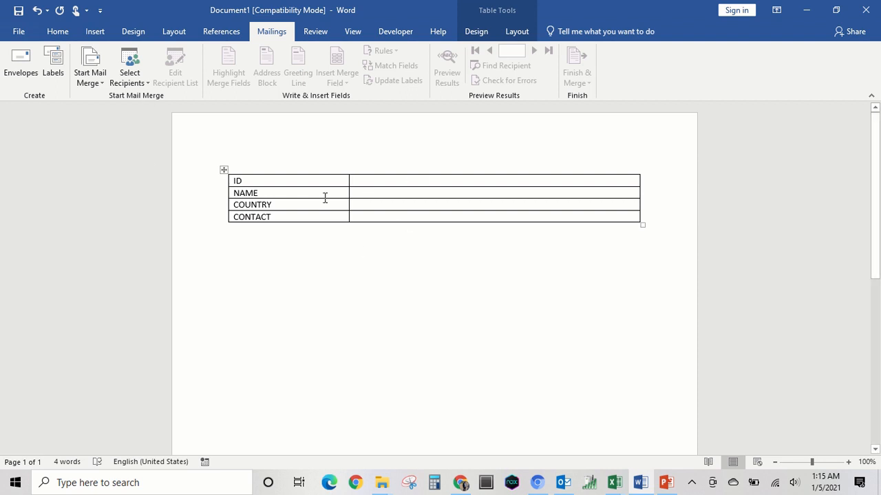
{"action": "left_click", "coordinate": [146, 83]}
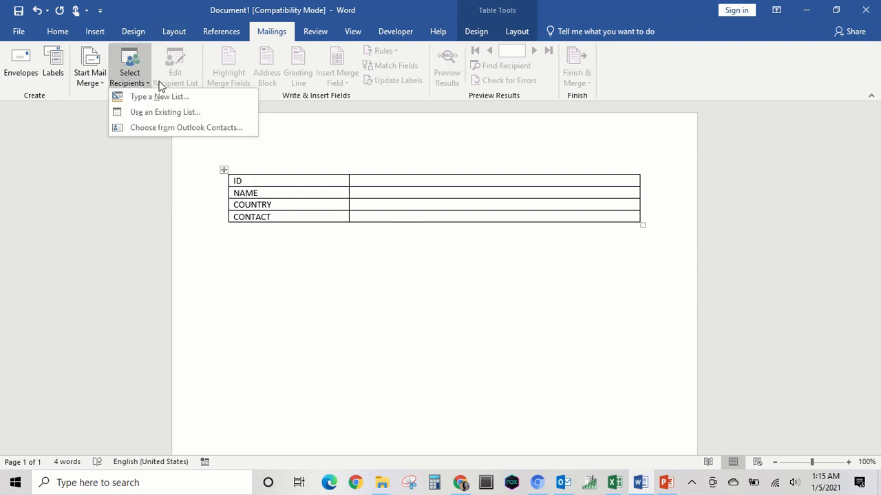
{"action": "left_click", "coordinate": [181, 116]}
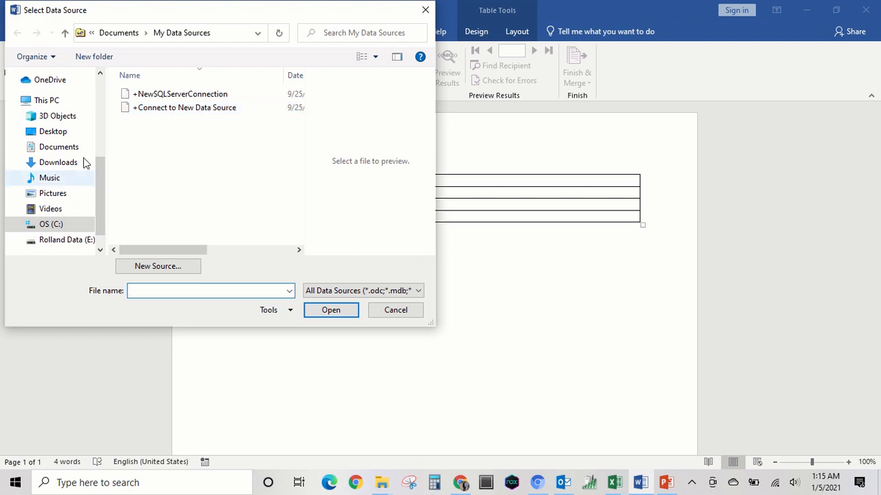
{"action": "left_click", "coordinate": [60, 131]}
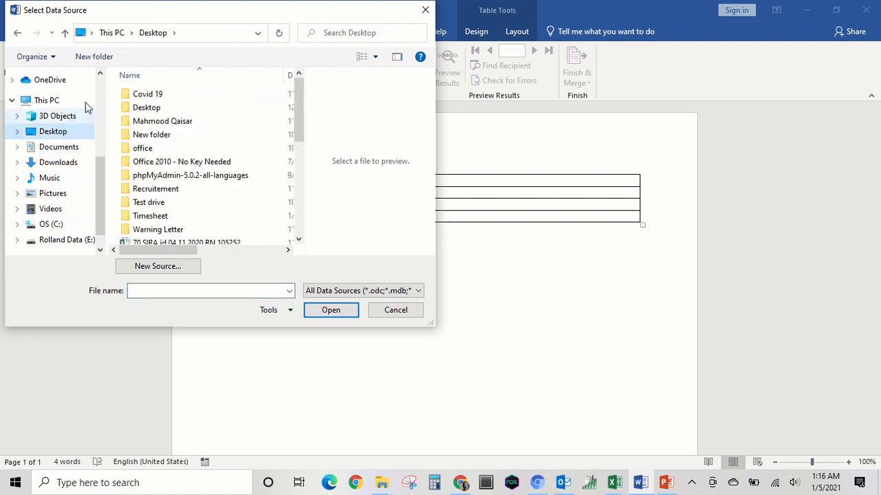
{"action": "left_click", "coordinate": [149, 110]}
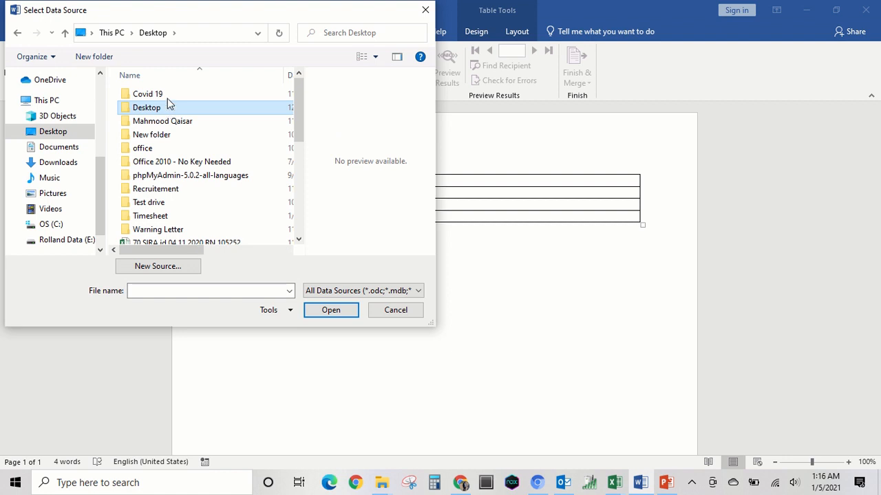
{"action": "double_click", "coordinate": [167, 105]}
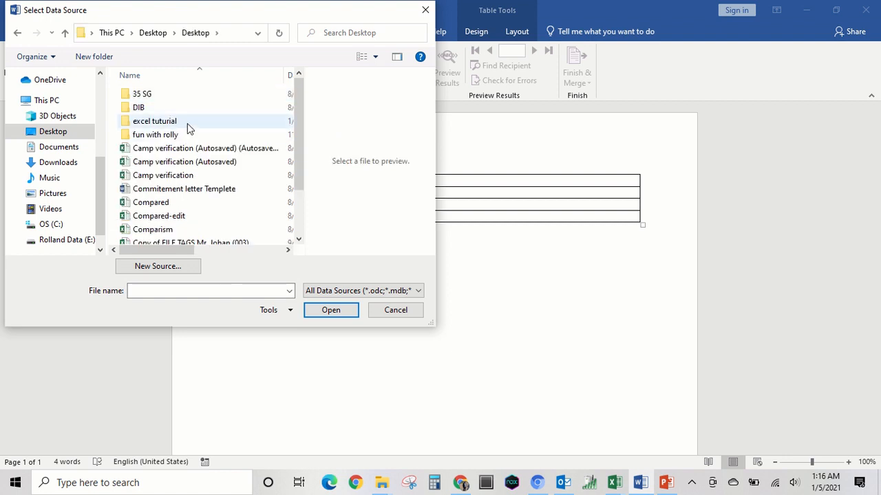
{"action": "double_click", "coordinate": [187, 123]}
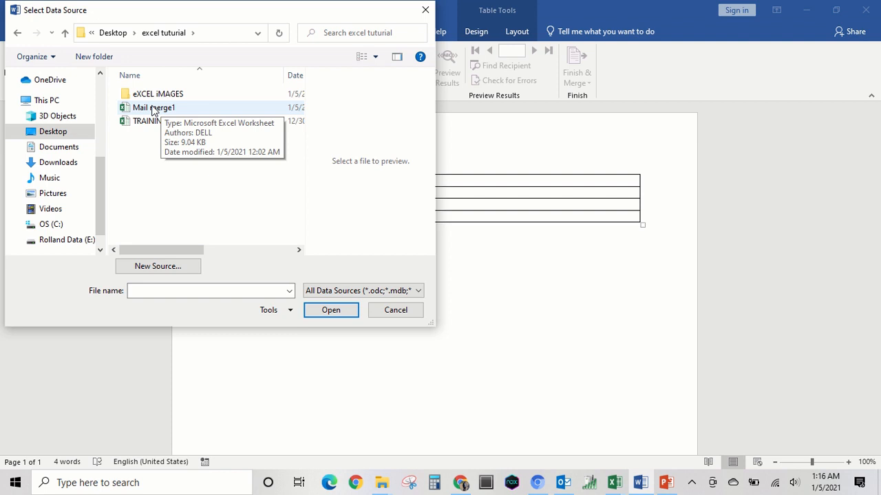
{"action": "left_click", "coordinate": [151, 108]}
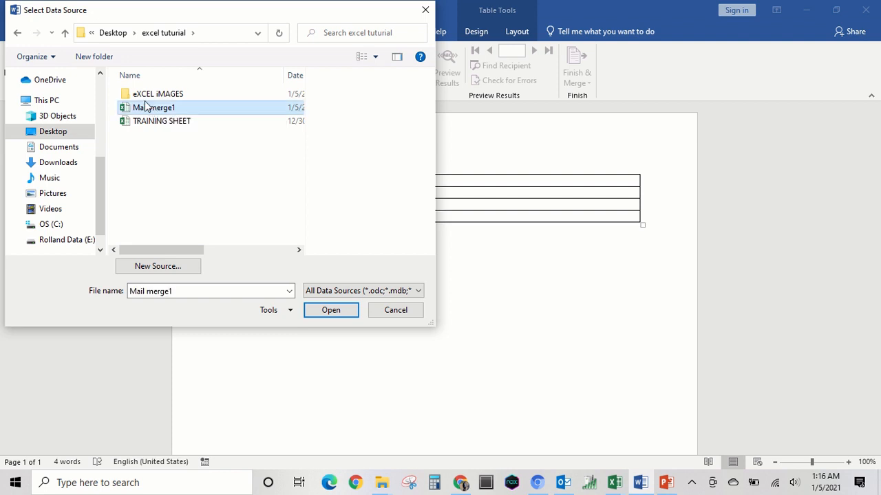
{"action": "left_click", "coordinate": [329, 311]}
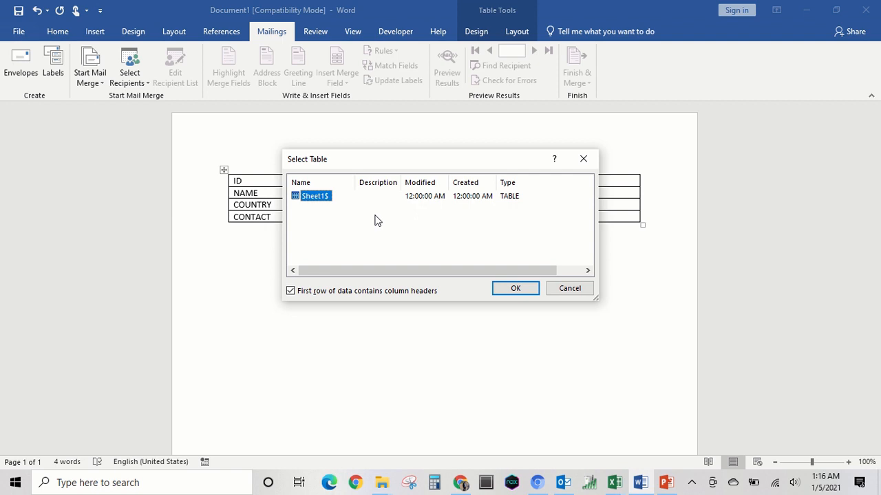
{"action": "left_click", "coordinate": [516, 289]}
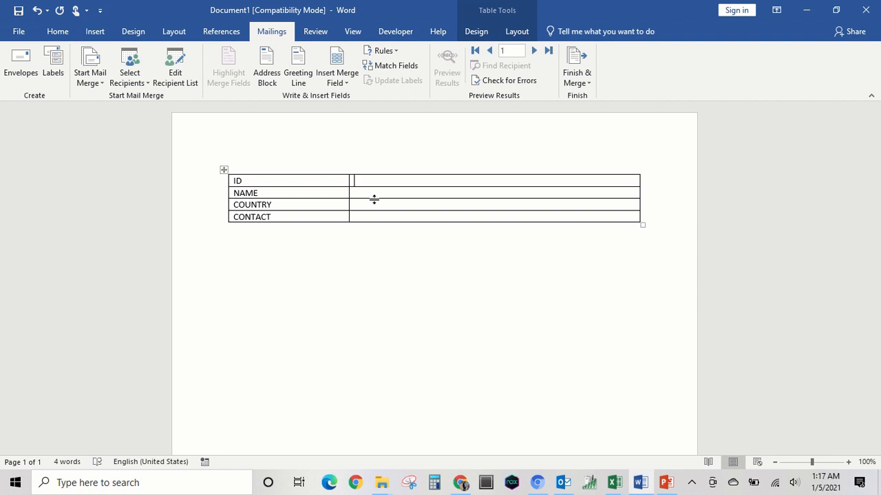
Step: Insert the ID_ and NAME merge fields in the second-column cells beside the ID and NAME labels
{"action": "left_click", "coordinate": [346, 79]}
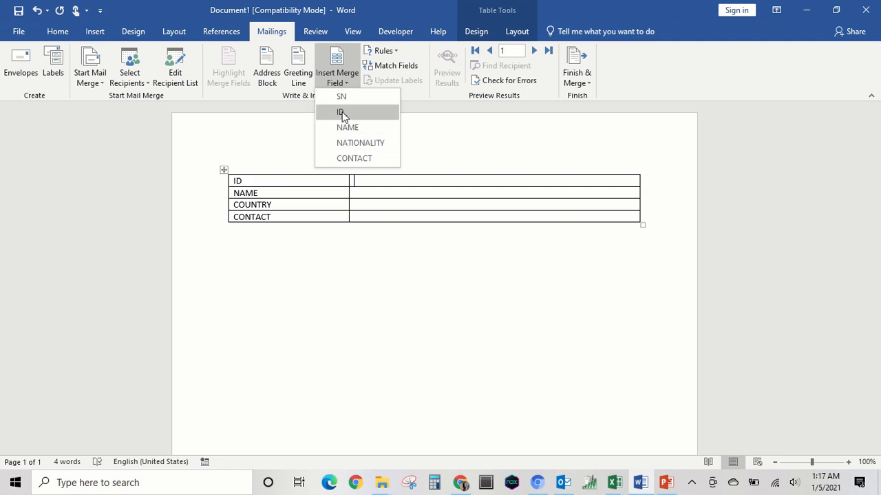
{"action": "left_click", "coordinate": [341, 112]}
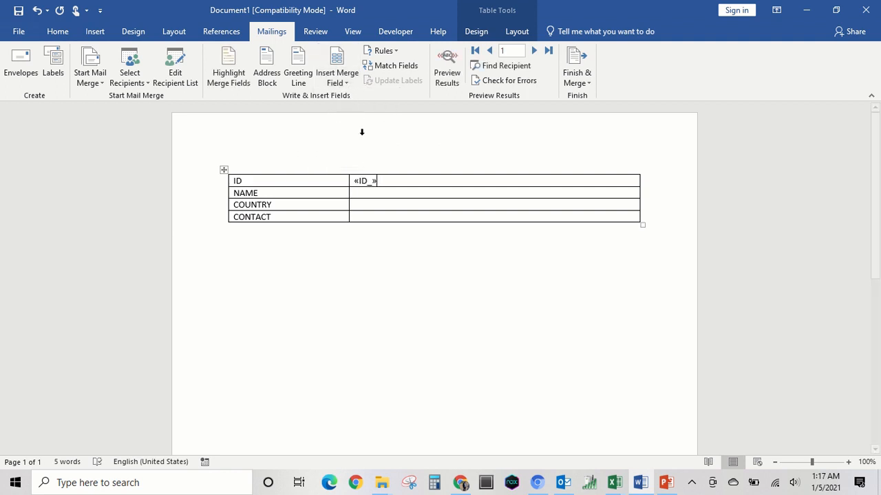
{"action": "left_click", "coordinate": [362, 193]}
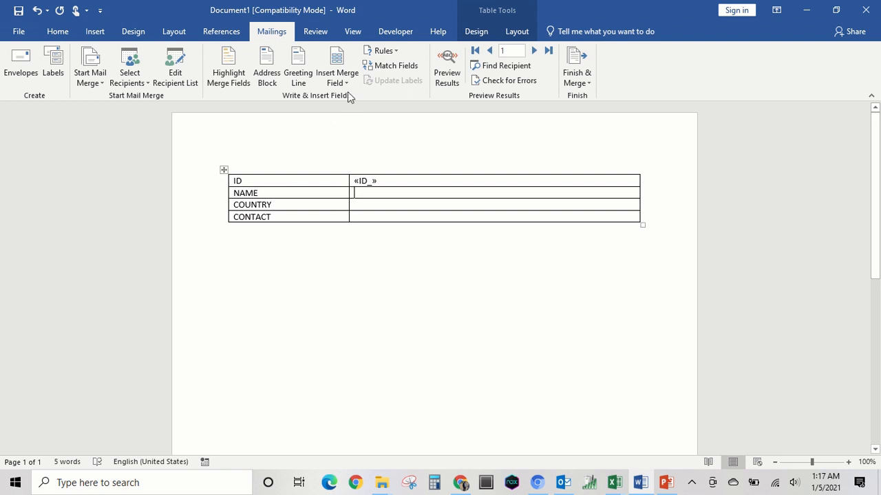
{"action": "left_click", "coordinate": [346, 79]}
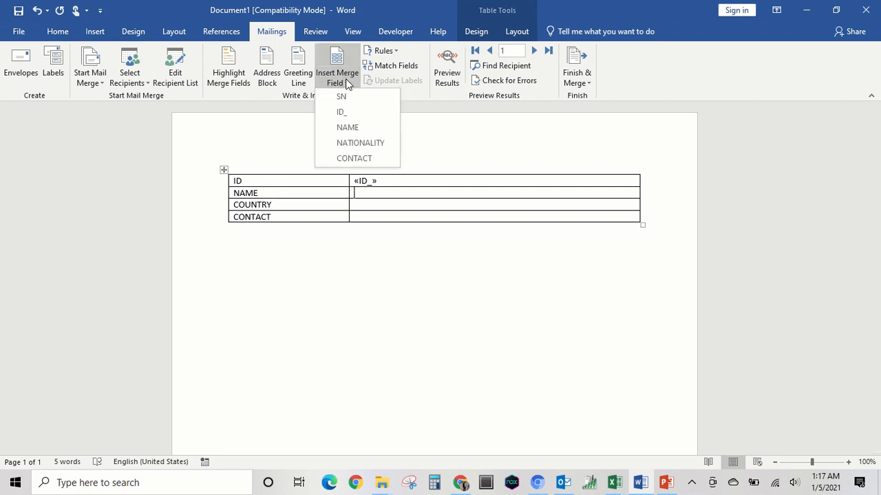
{"action": "left_click", "coordinate": [357, 128]}
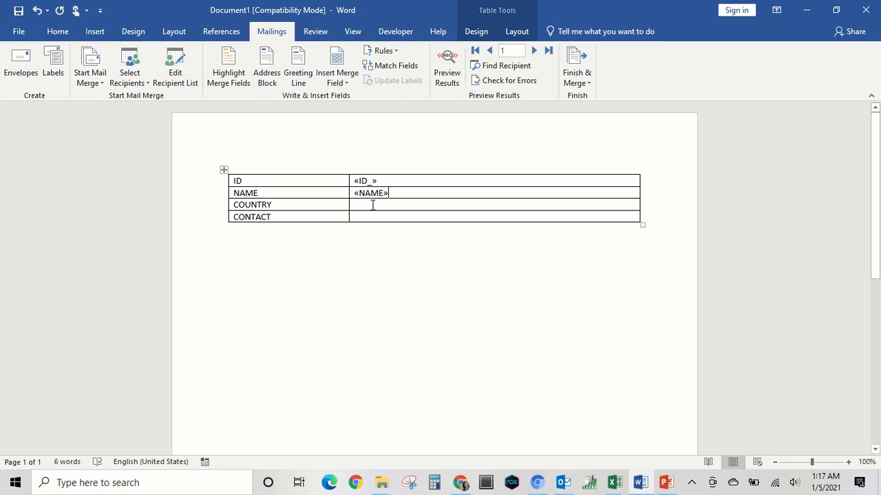
Step: Insert the NATIONALITY merge field beside COUNTRY and the CONTACT merge field beside the CONTACT label
{"action": "left_click", "coordinate": [347, 78]}
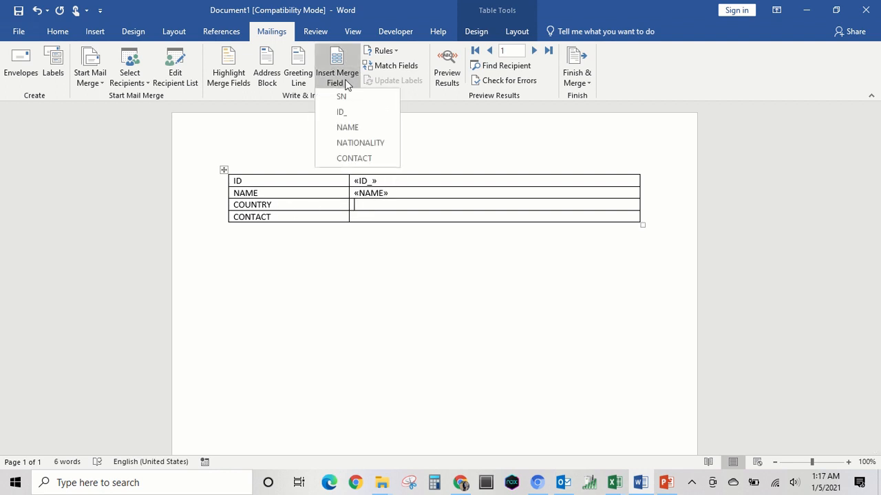
{"action": "left_click", "coordinate": [375, 142]}
{"action": "left_click", "coordinate": [366, 217]}
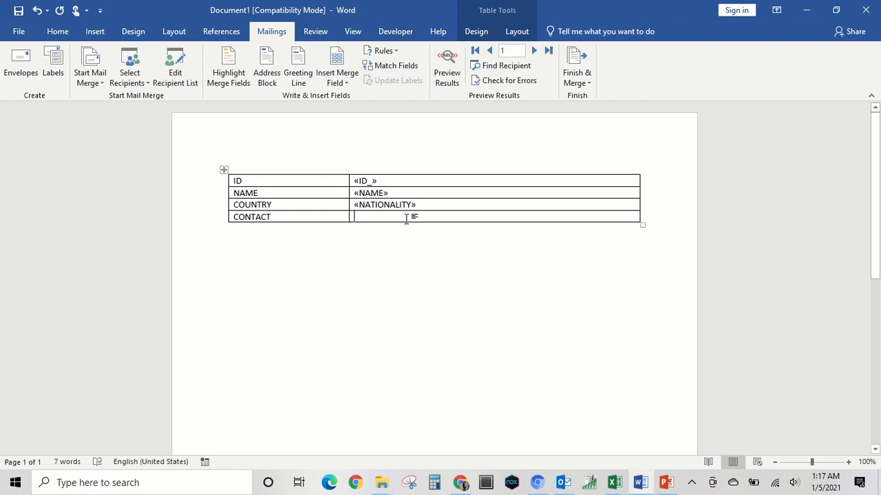
{"action": "left_click", "coordinate": [339, 80]}
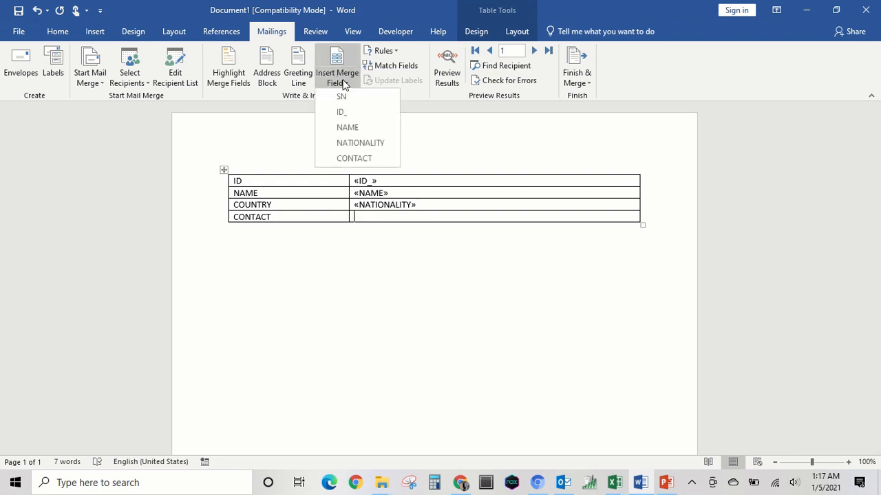
{"action": "left_click", "coordinate": [365, 156]}
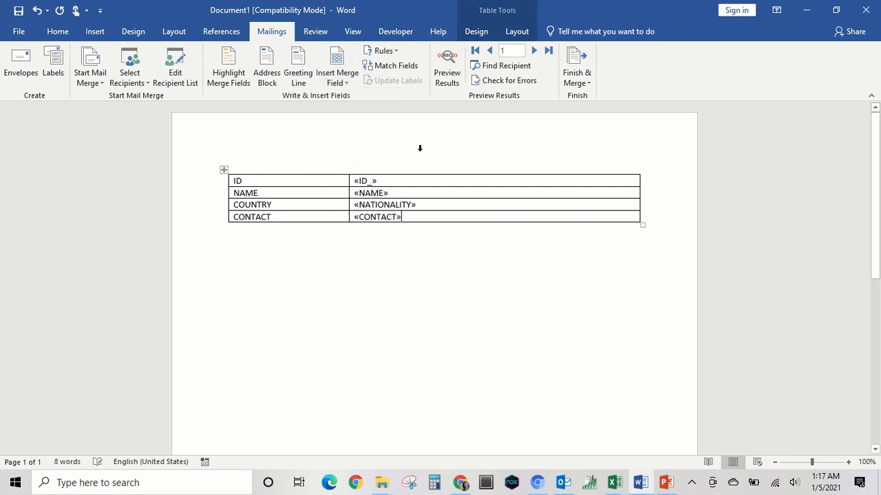
Step: Preview the merge results outside the table's edit mode and advance through the recipients to record 3
{"action": "left_click", "coordinate": [463, 250]}
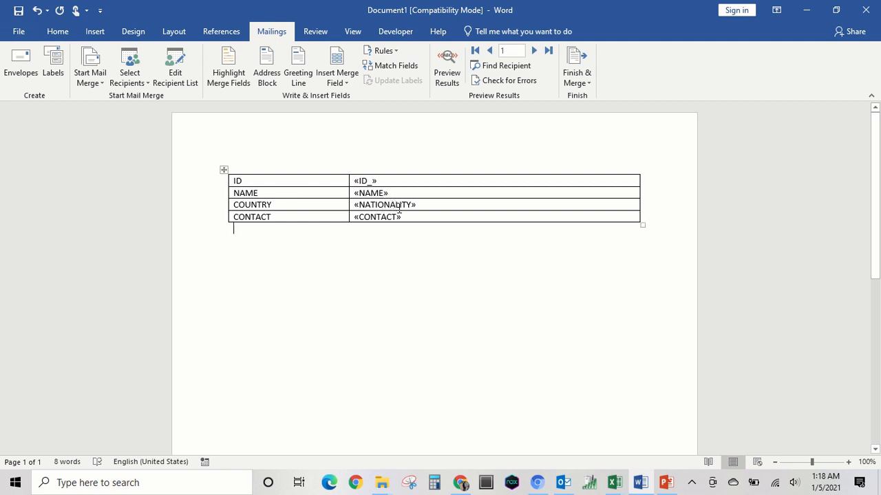
{"action": "left_click", "coordinate": [447, 65]}
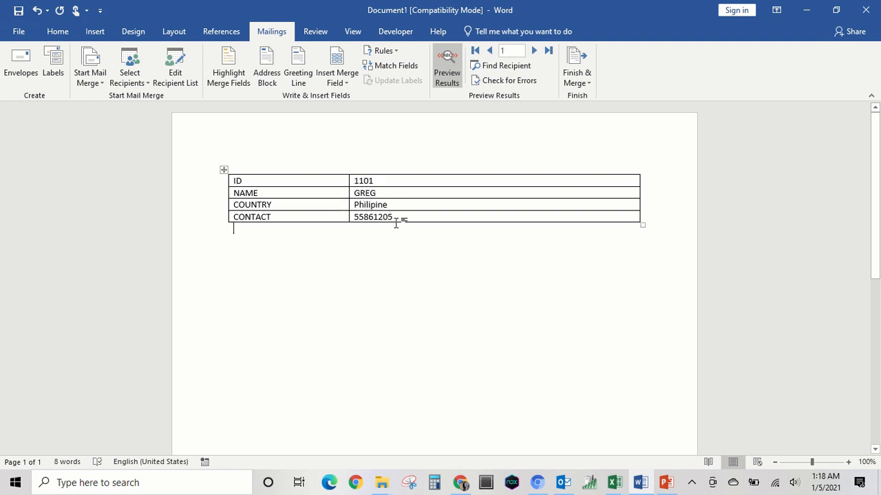
{"action": "left_click", "coordinate": [534, 50]}
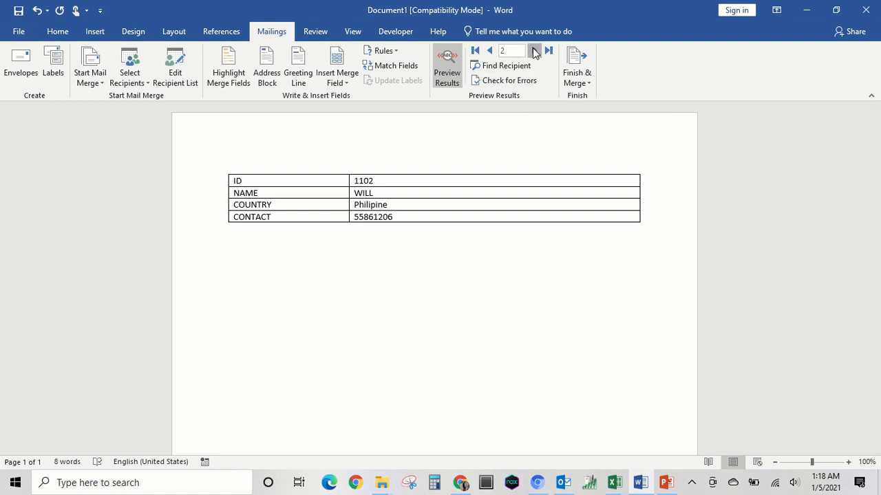
{"action": "left_click", "coordinate": [534, 50]}
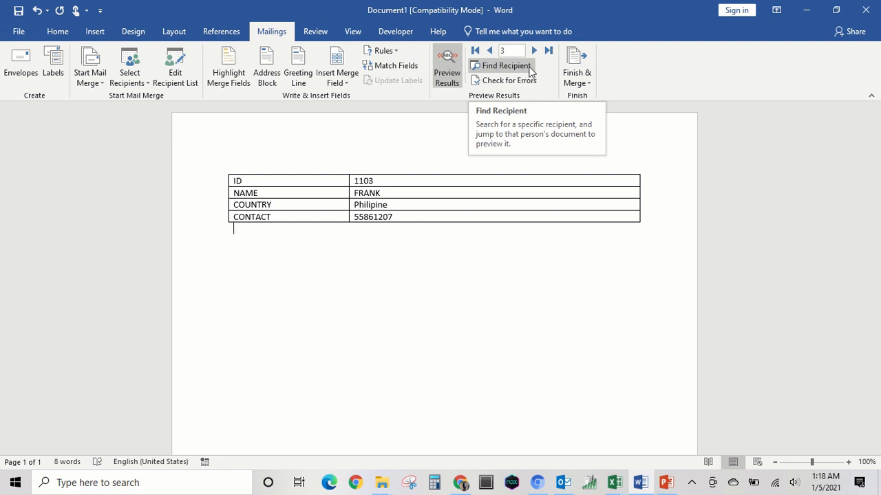
Step: Find the first recipient by searching only the ID # field for their ID number, keeping the table uncovered by the dialog
{"action": "left_click", "coordinate": [518, 71]}
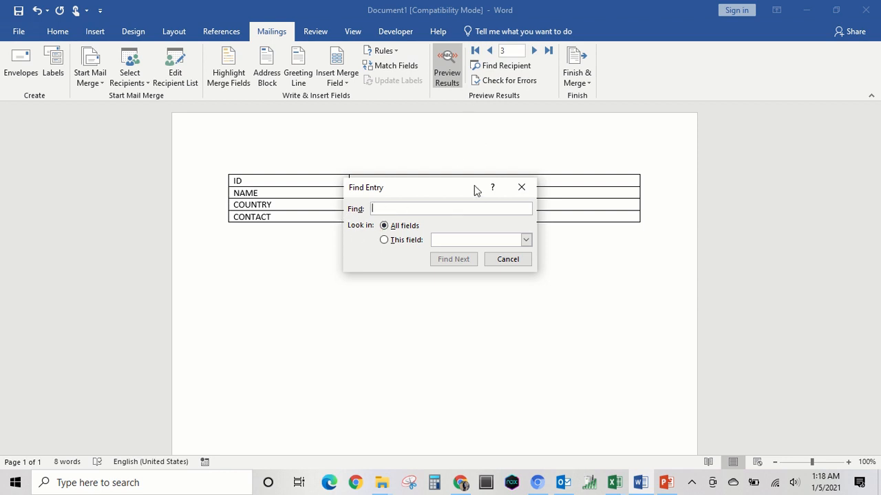
{"action": "left_click_drag", "start_coordinate": [467, 186], "coordinate": [688, 155]}
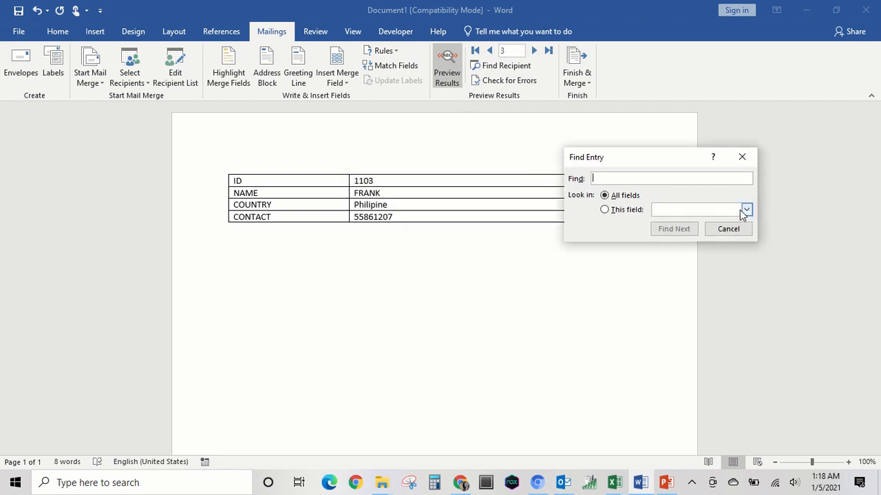
{"action": "left_click", "coordinate": [745, 211]}
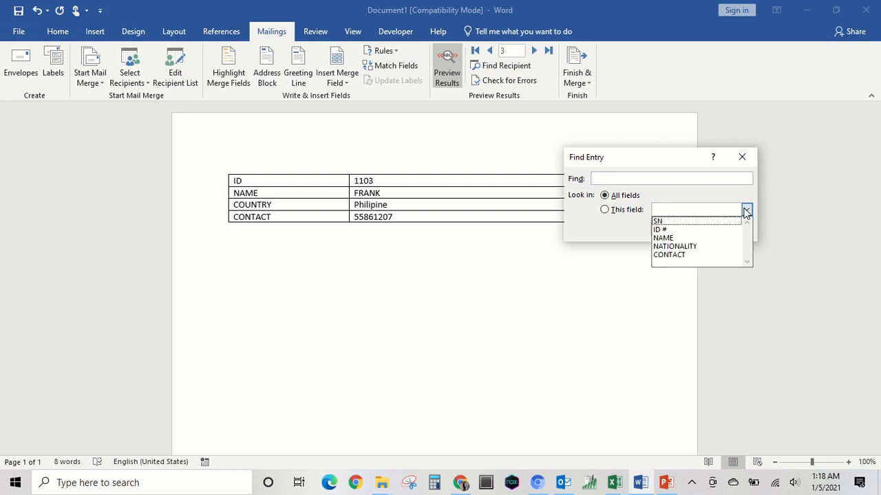
{"action": "left_click", "coordinate": [669, 231]}
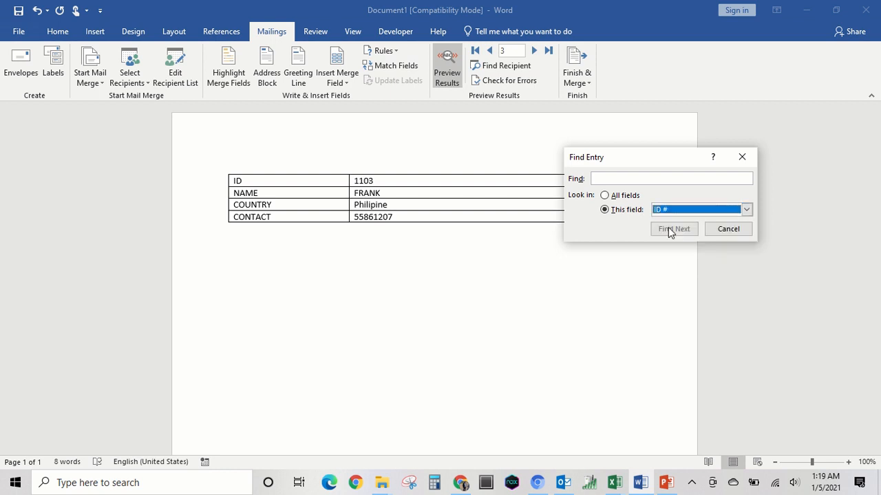
{"action": "left_click", "coordinate": [623, 178]}
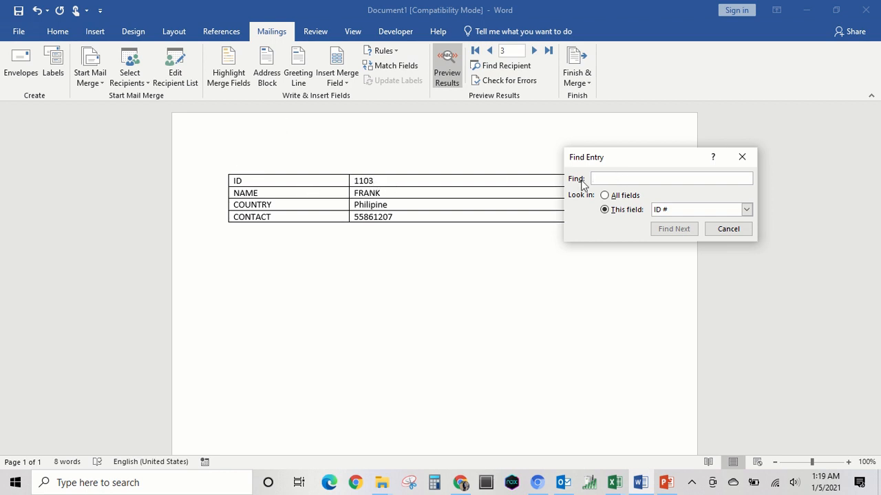
{"action": "type", "text": "1103"}
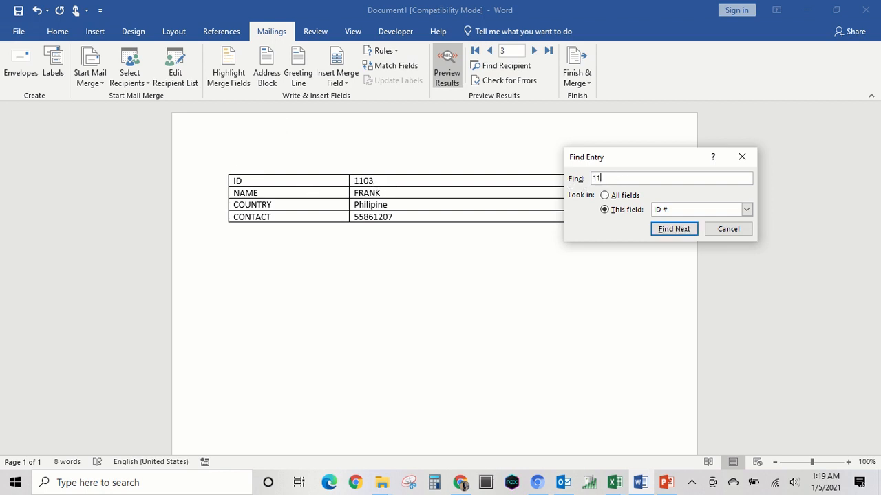
{"action": "key", "text": "BackSpace"}
{"action": "type", "text": "1"}
{"action": "key", "text": "Return"}
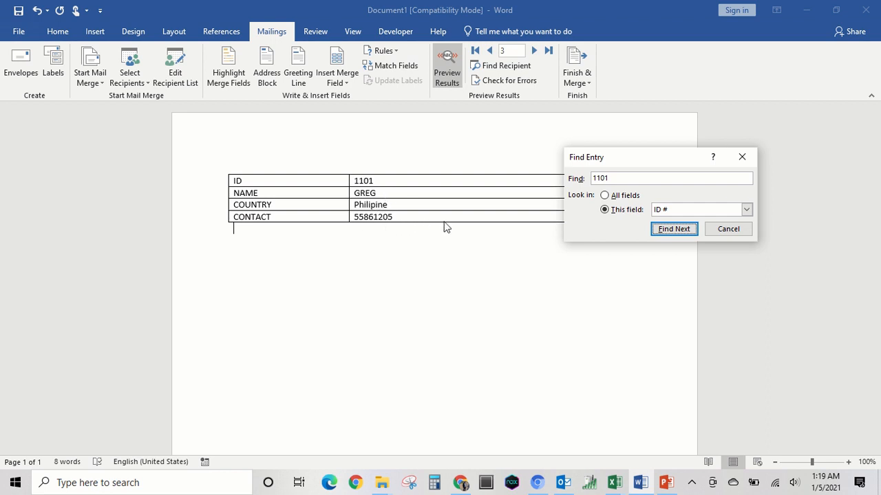
Step: Search the ID # field for another recipient, changing only the last digit of the searched ID number to 7
{"action": "left_click", "coordinate": [622, 178]}
{"action": "key", "text": "BackSpace"}
{"action": "type", "text": "7"}
{"action": "key", "text": "Return"}
Step: Switch the recipient search to the NAME field and find a recipient by entering their name in capitals
{"action": "left_click", "coordinate": [746, 210]}
{"action": "left_click", "coordinate": [675, 238]}
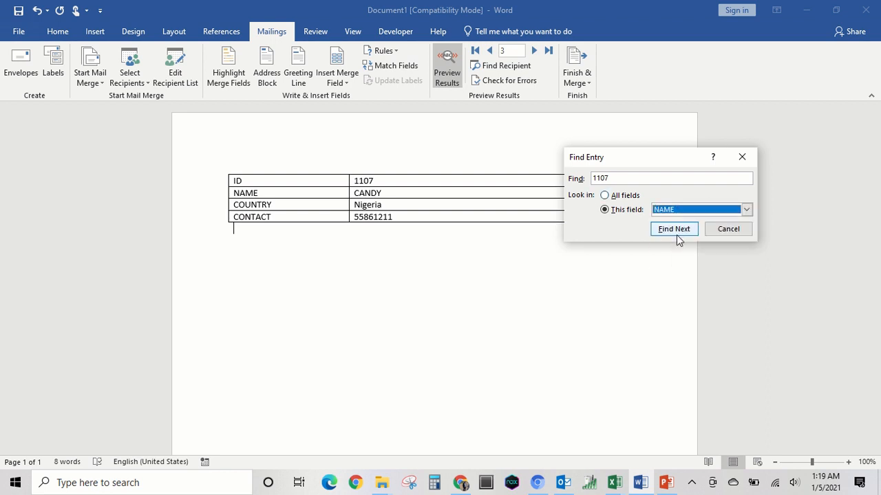
{"action": "left_click", "coordinate": [655, 180]}
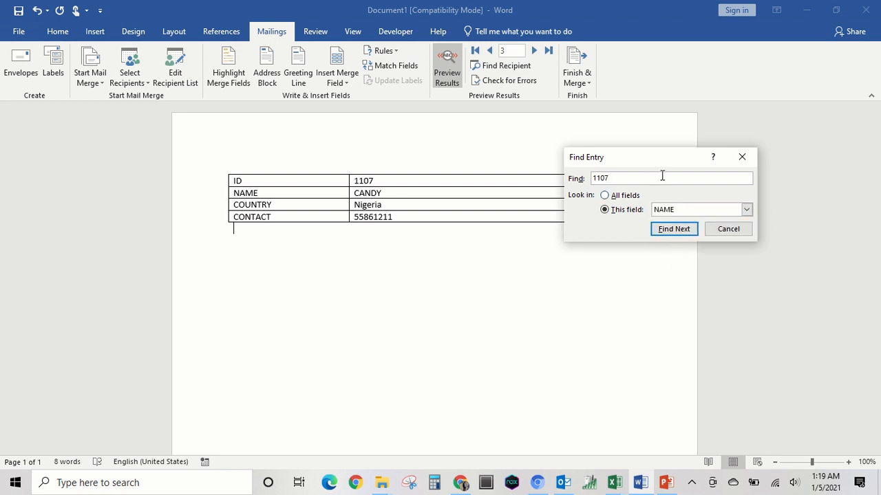
{"action": "key", "text": "BackSpace"}
{"action": "key", "text": "BackSpace"}
{"action": "key", "text": "BackSpace"}
{"action": "key", "text": "BackSpace"}
{"action": "type", "text": "ROO"}
{"action": "key", "text": "BackSpace"}
{"action": "type", "text": "LLAND"}
{"action": "left_click", "coordinate": [688, 229]}
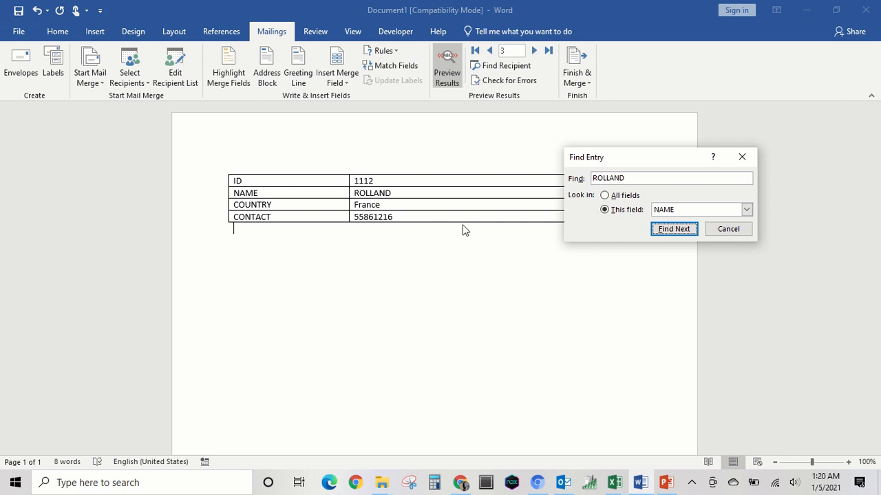
{"action": "left_click", "coordinate": [652, 229]}
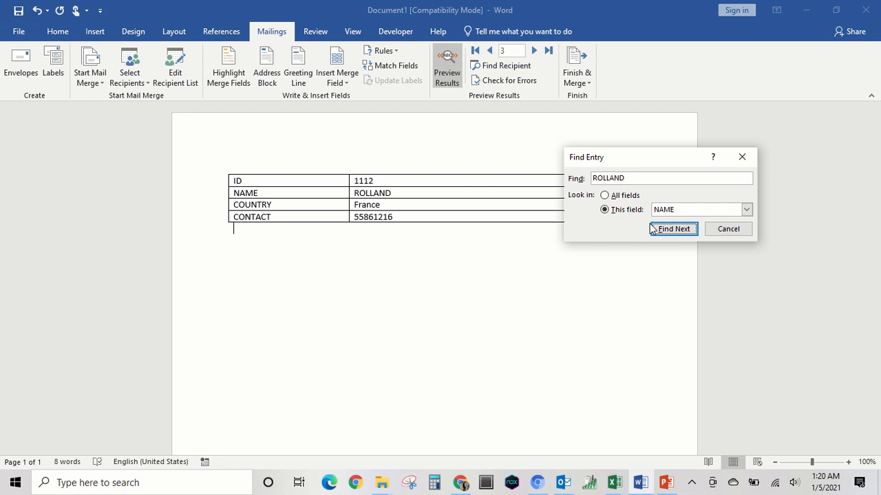